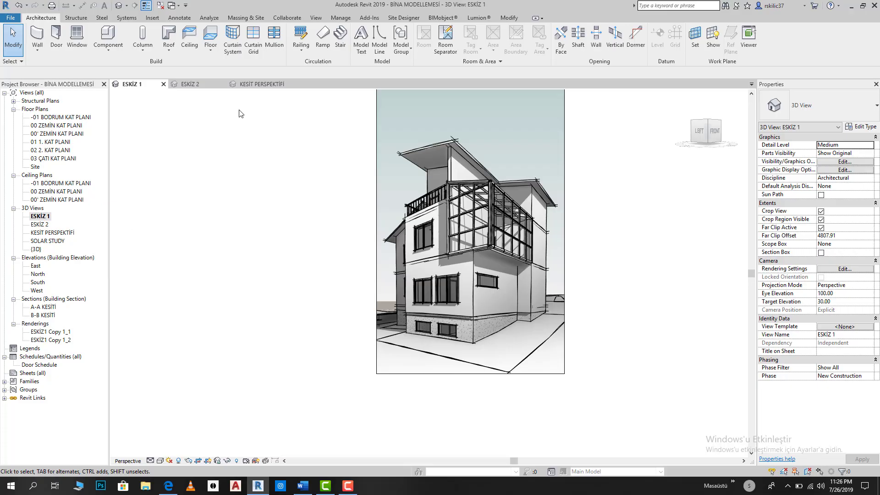
Zoom the ESKİZ 1 perspective view and bring up the File menu's Export options
scroll(302, 186, "down", 2)
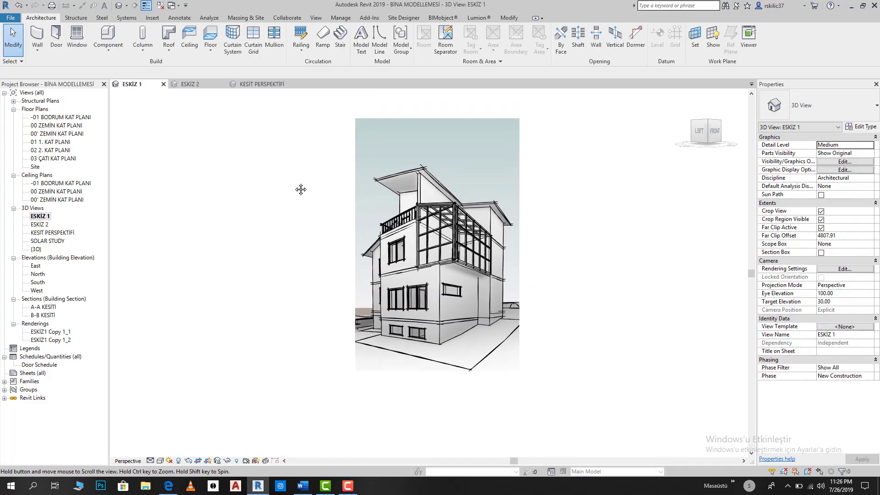
scroll(275, 191, "up", 1)
scroll(281, 191, "up", 1)
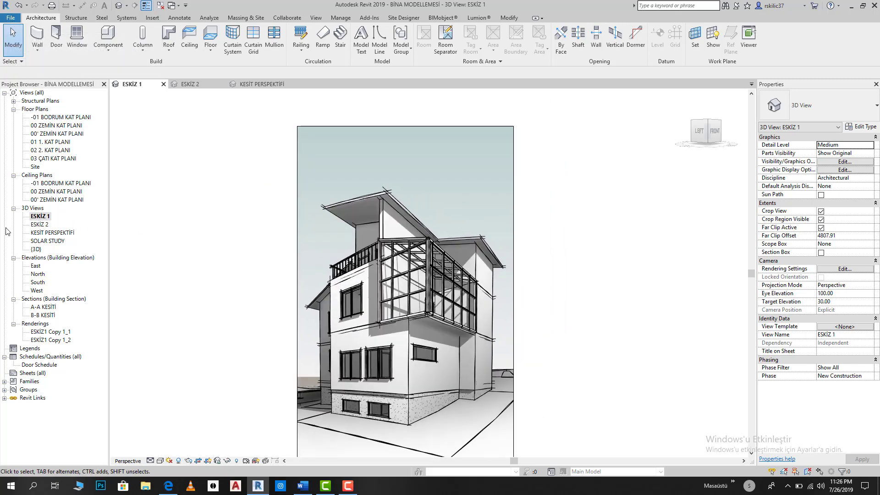
left_click(11, 17)
mouse_move(32, 150)
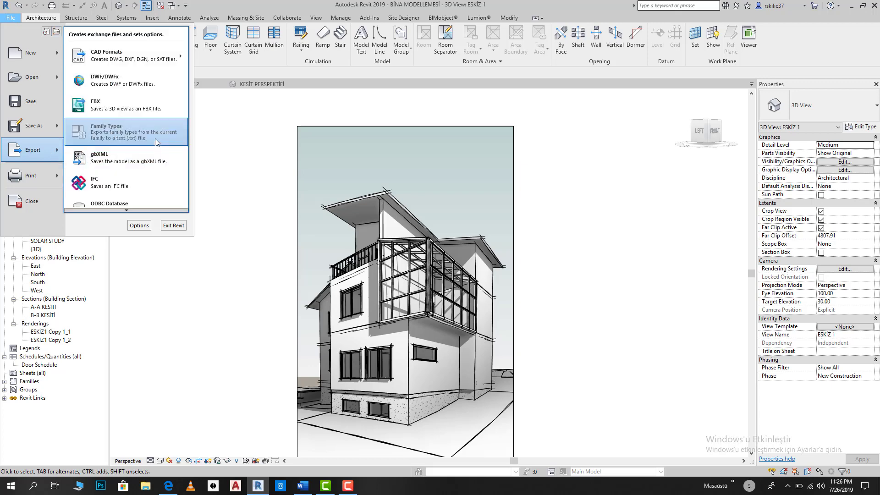
Start an image export and set the output to Desktop ESKİZ1.jpg, replacing the existing file
scroll(137, 206, "down", 3)
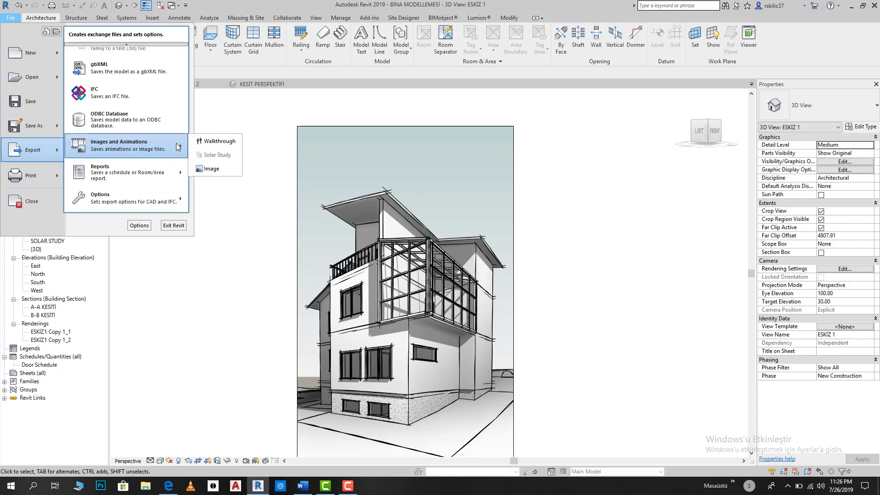
left_click(211, 169)
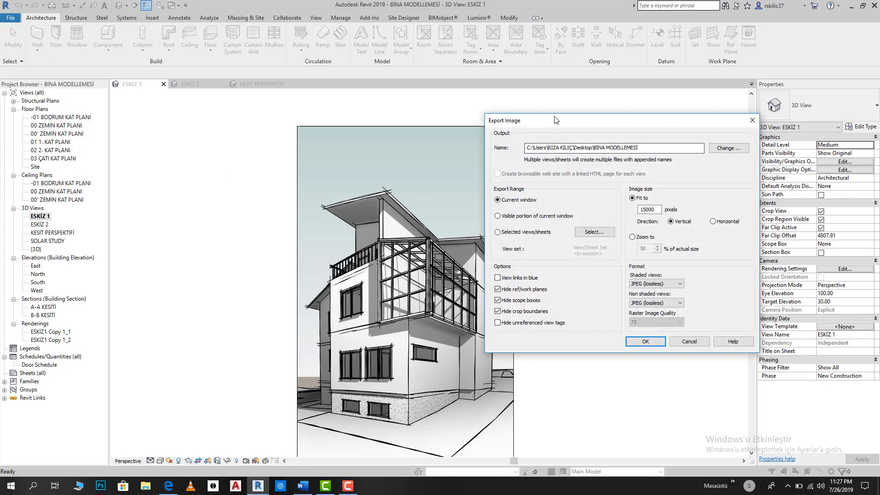
left_click_drag(555, 120, 498, 87)
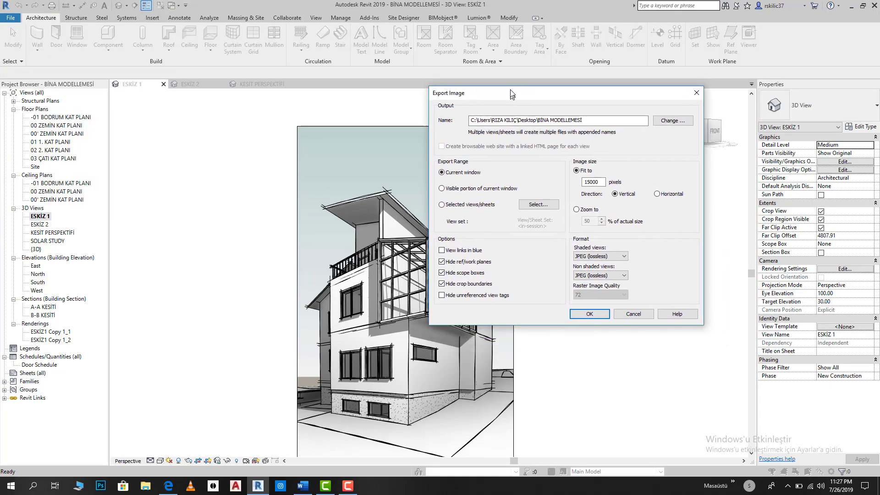
left_click(672, 115)
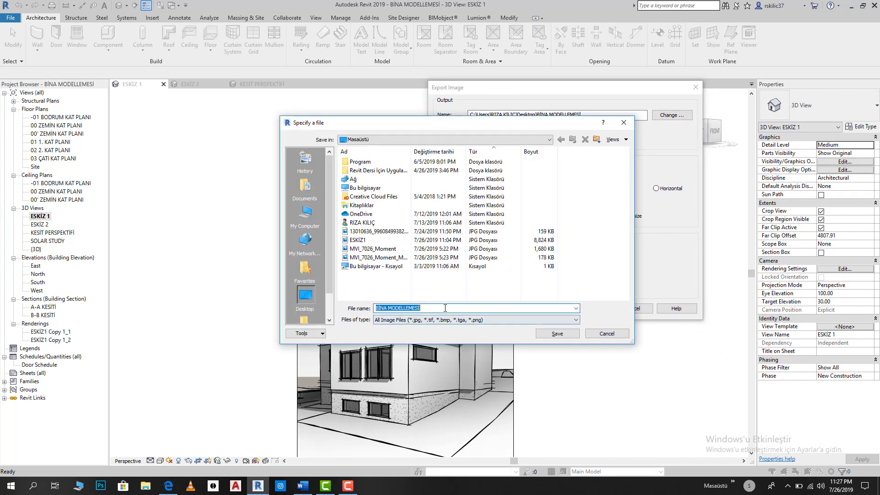
type("ESKİZ1.jpg")
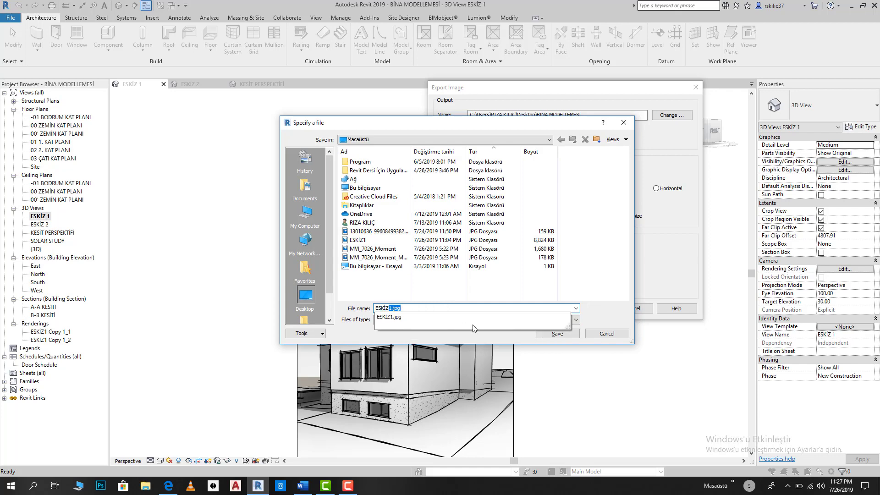
left_click(557, 333)
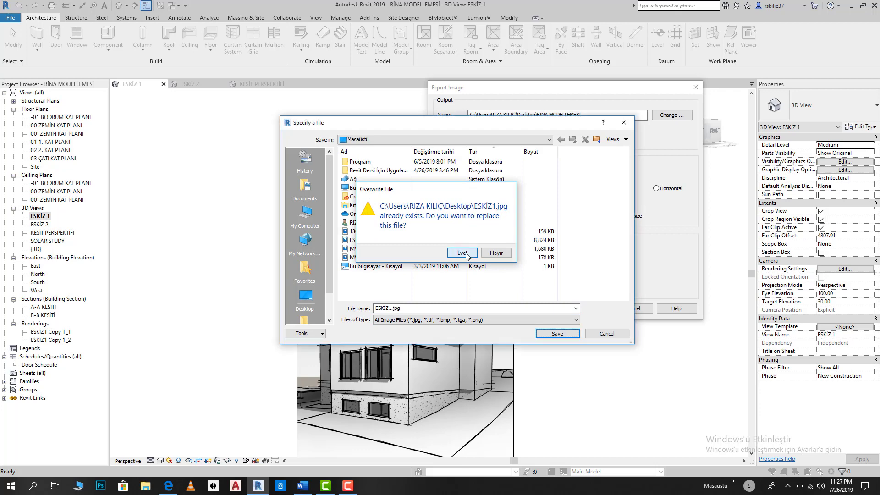
left_click(463, 253)
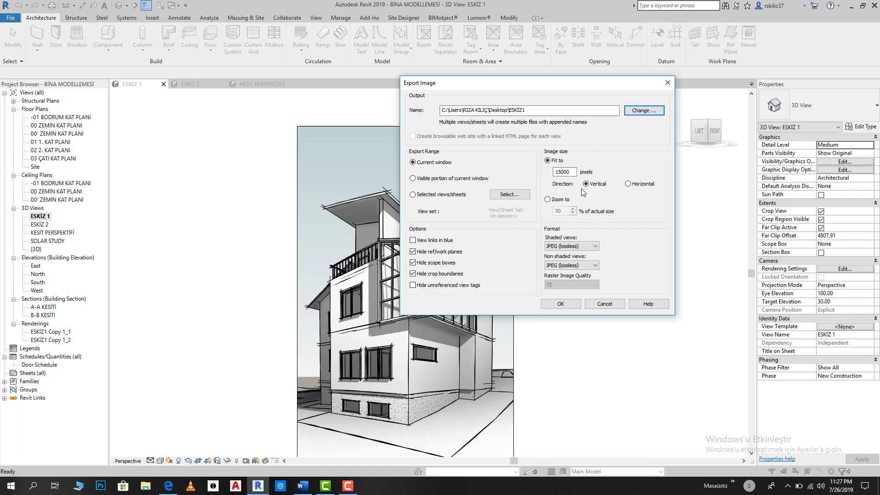
Review the export settings, keeping Fit to 15000 pixels and JPEG (lossless) formats
left_click_drag(574, 172, 547, 175)
type("150")
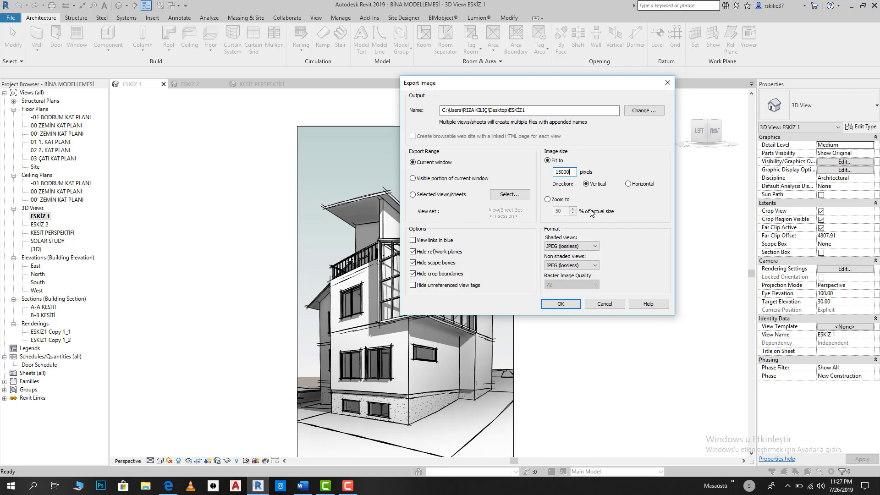
left_click(573, 246)
left_click(572, 247)
left_click(573, 248)
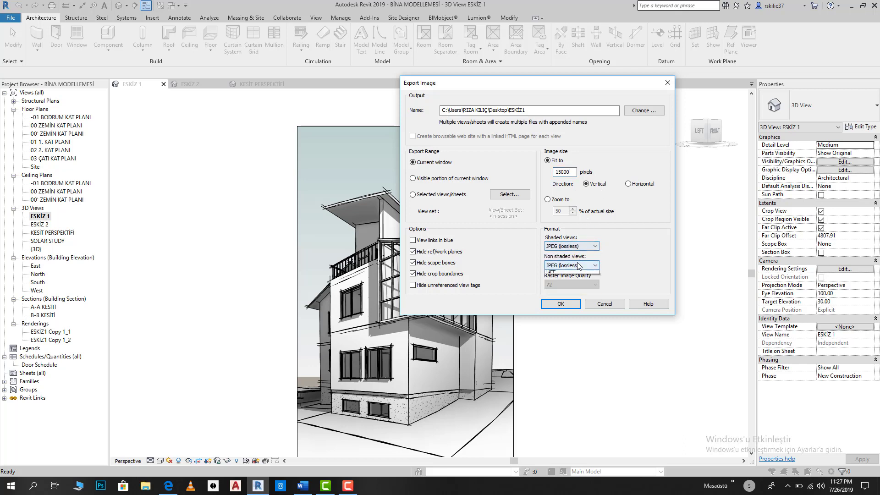
left_click(578, 266)
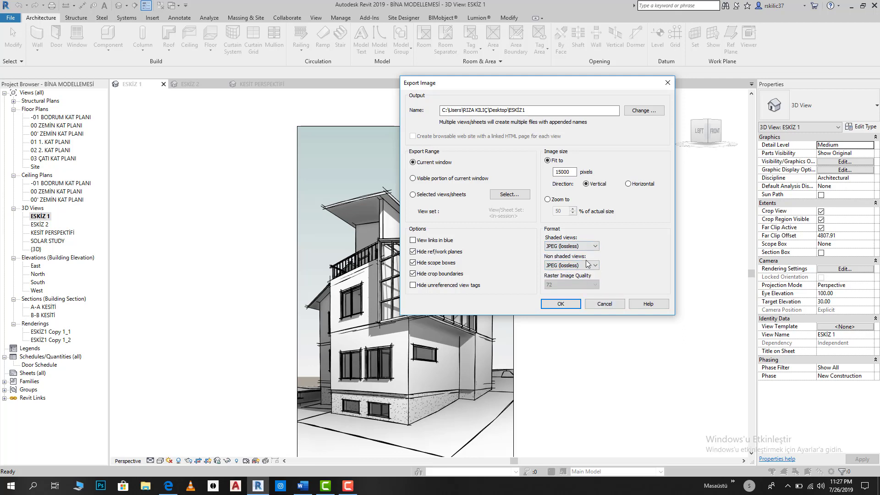
left_click(581, 112)
left_click(569, 169)
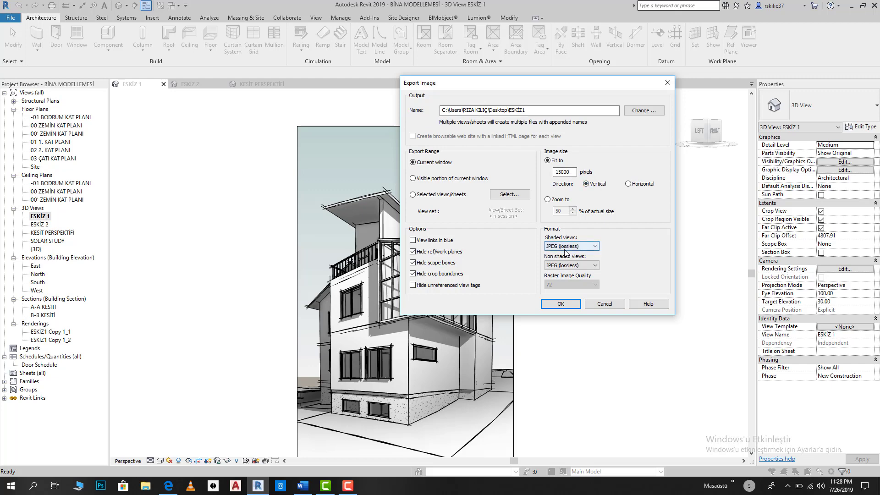
Export ESKİZ1.jpg, replacing the old file, and minimize Revit
left_click(560, 303)
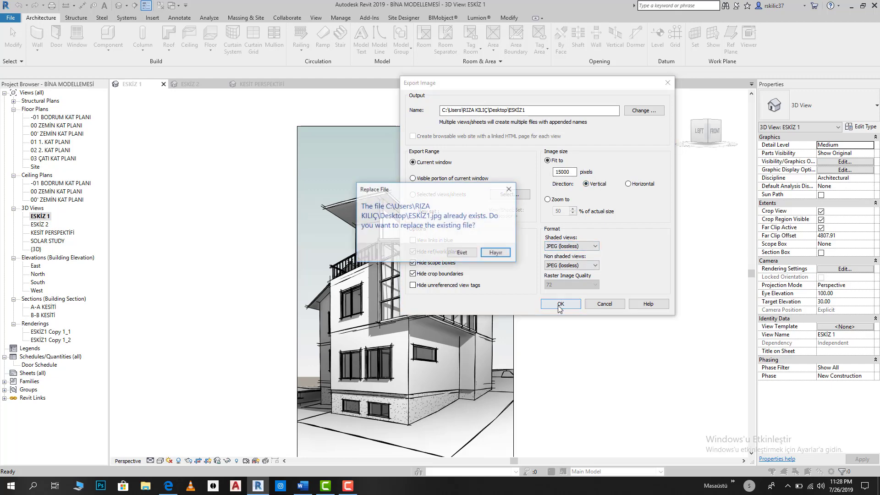
left_click(453, 255)
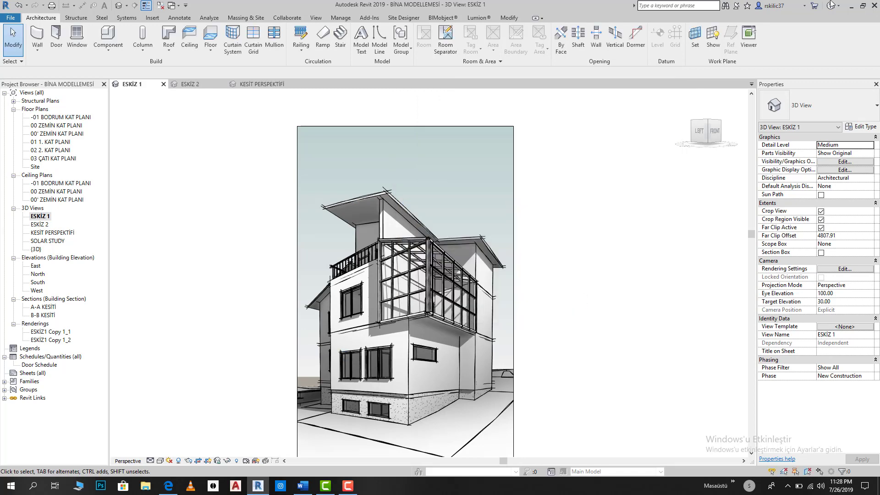
left_click(856, 6)
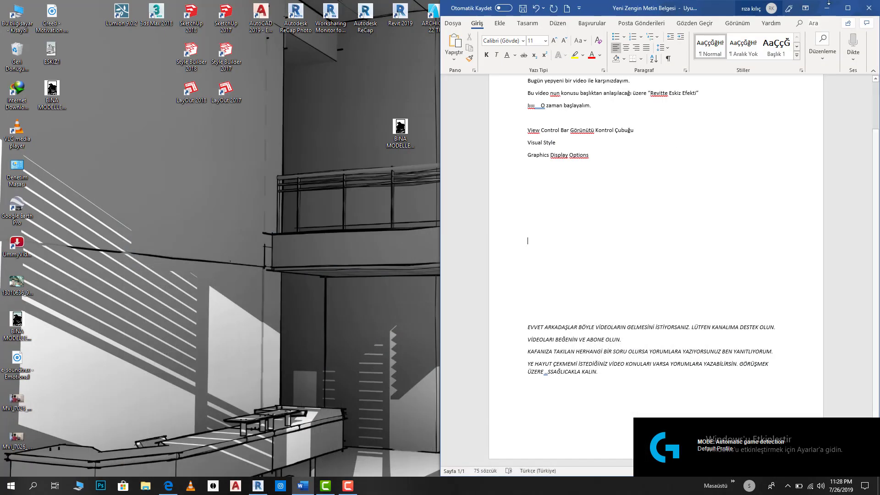
Minimize Word and open ESKİZ1.jpg from the desktop in Photos
left_click(826, 6)
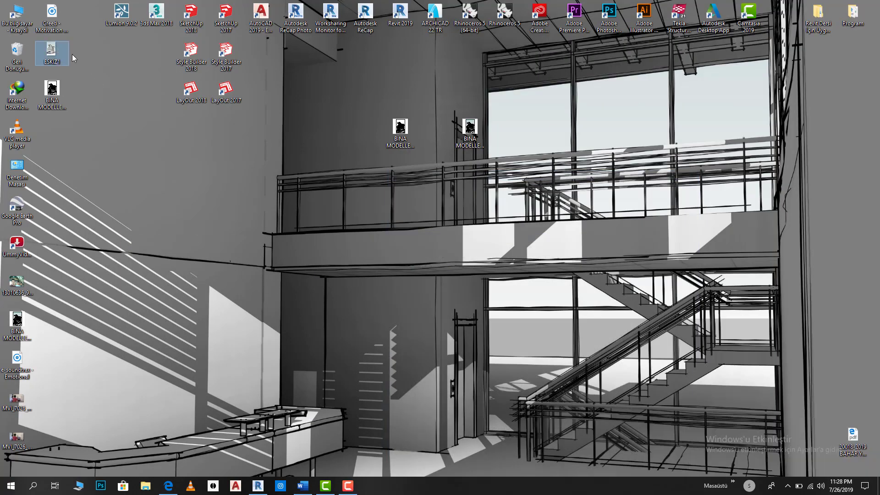
left_click_drag(60, 54, 199, 213)
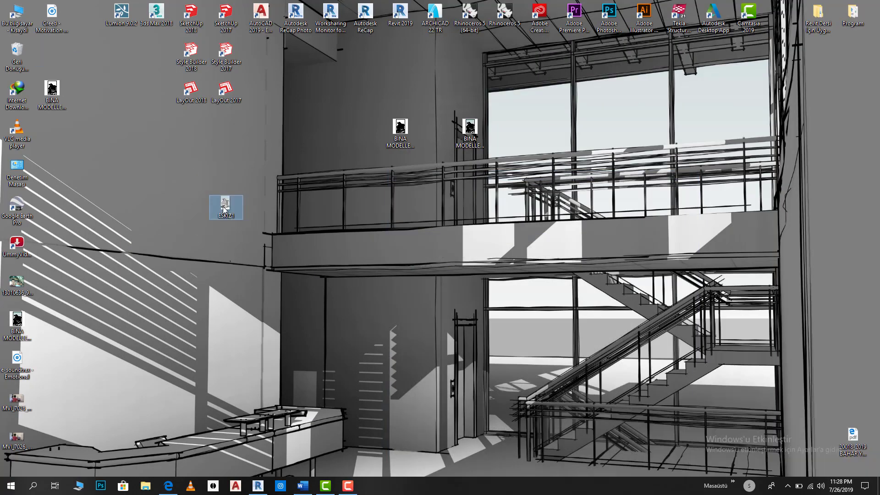
double_click(218, 198)
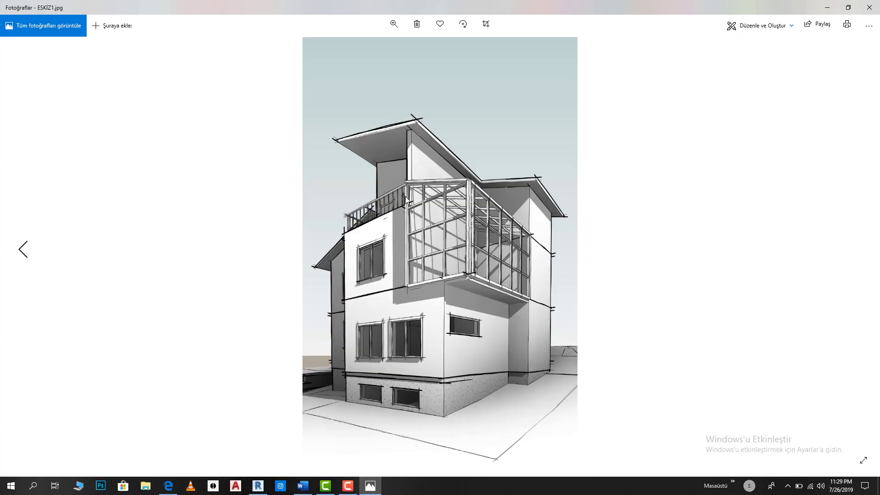
Zoom into the roof, glazing and window sketch lines, then zoom back out
scroll(389, 156, "up", 5)
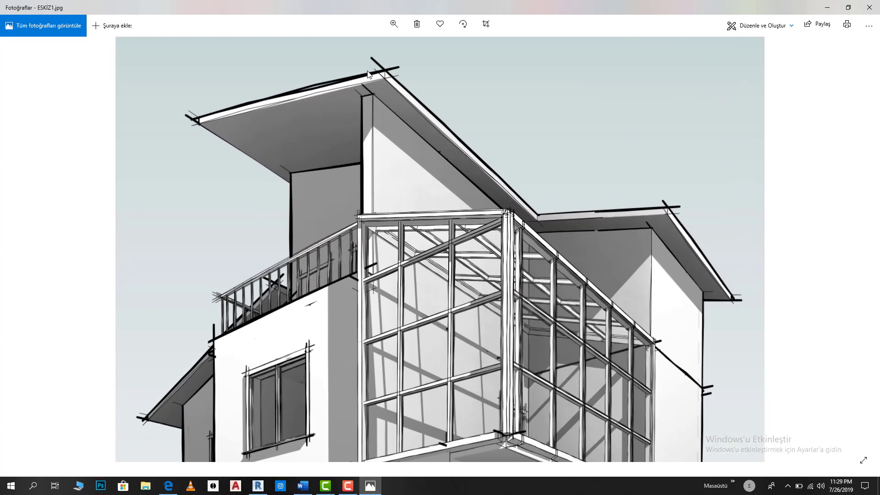
scroll(104, 75, "up", 2)
scroll(460, 192, "down", 5)
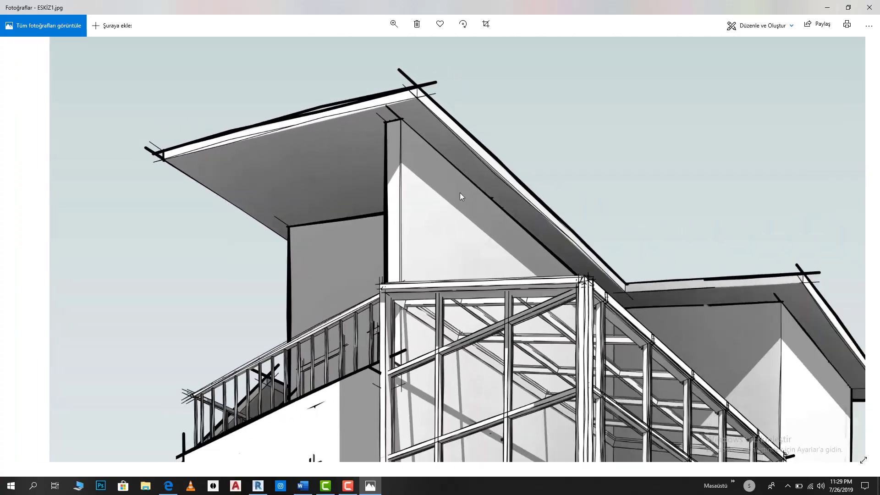
scroll(513, 173, "up", 2)
scroll(521, 167, "up", 2)
scroll(529, 160, "up", 2)
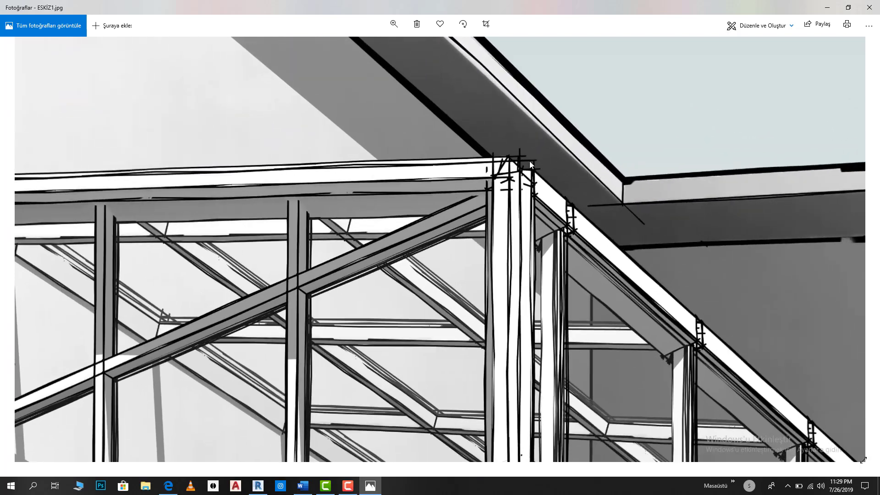
scroll(430, 307, "up", 2)
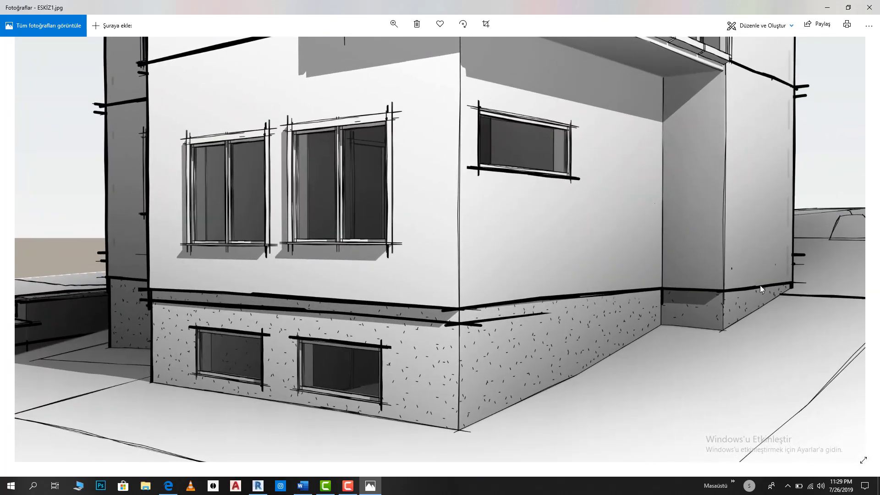
scroll(362, 54, "down", 4)
scroll(362, 54, "up", 2)
scroll(344, 73, "up", 2)
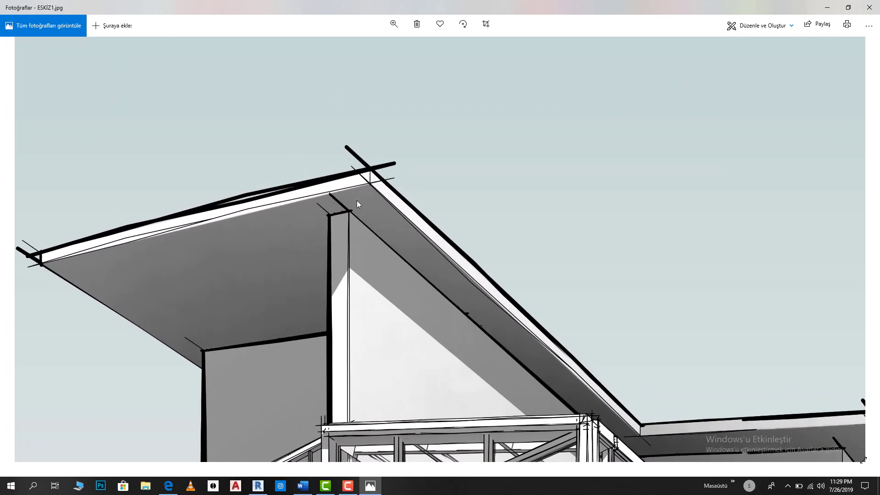
scroll(624, 364, "down", 1)
scroll(741, 414, "down", 1)
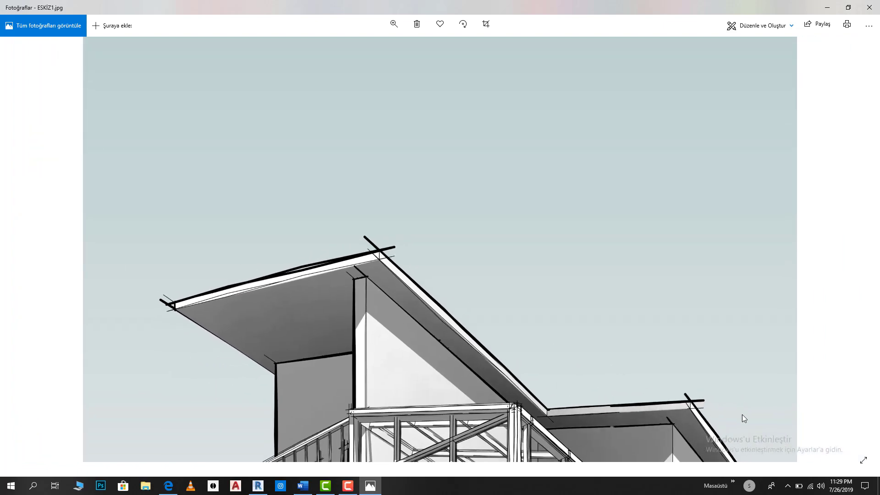
scroll(705, 395, "down", 2)
scroll(629, 371, "down", 1)
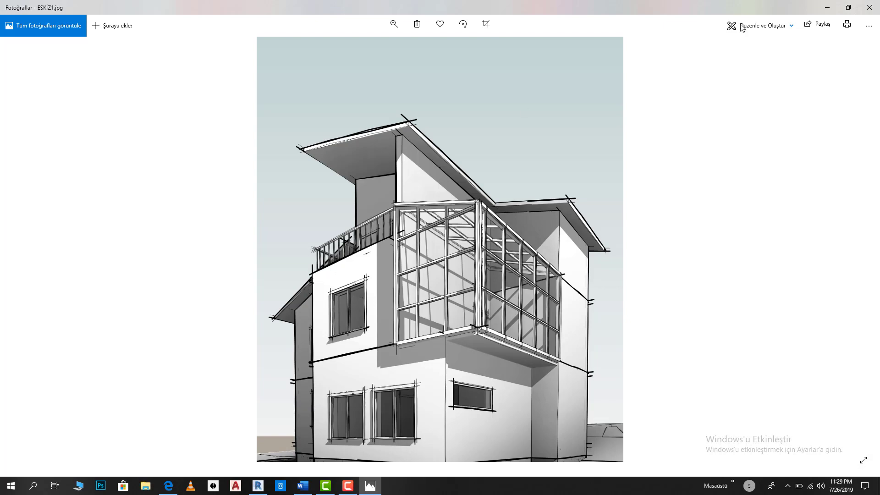
scroll(252, 314, "up", 3)
scroll(171, 243, "up", 2)
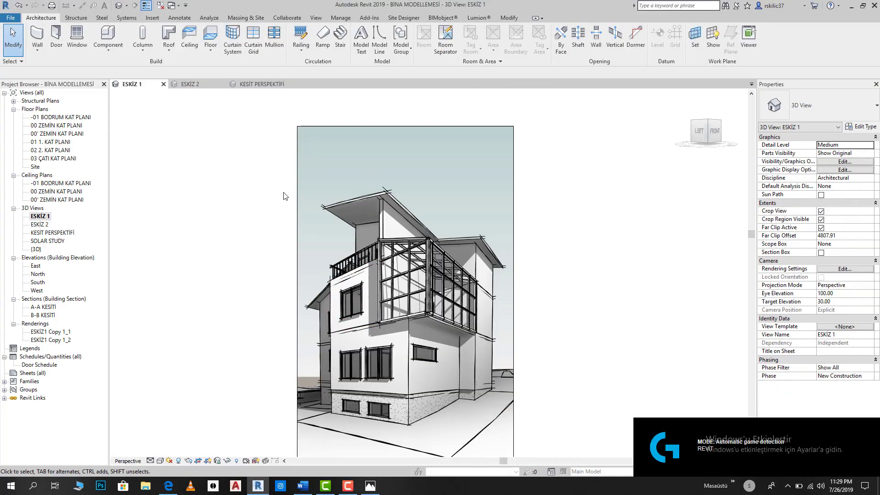
Set the ESKİZ 1 view's silhouette edges to <none> in Graphic Display Options
left_click(160, 461)
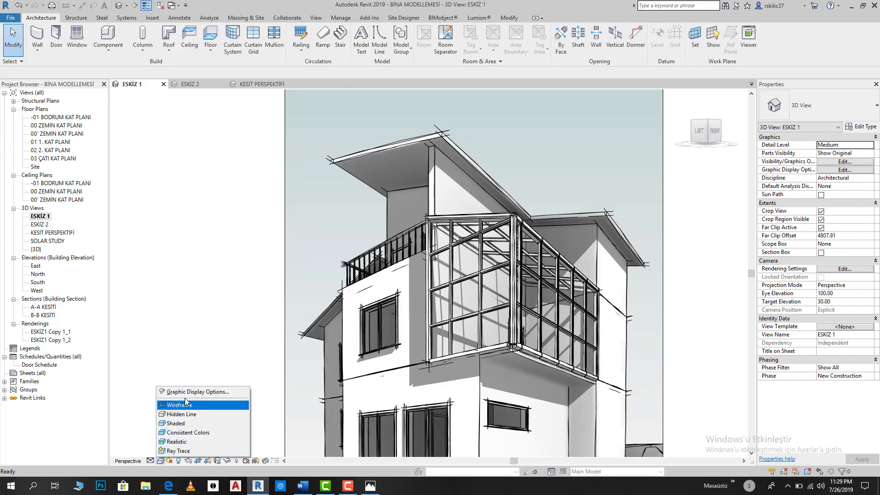
left_click(202, 392)
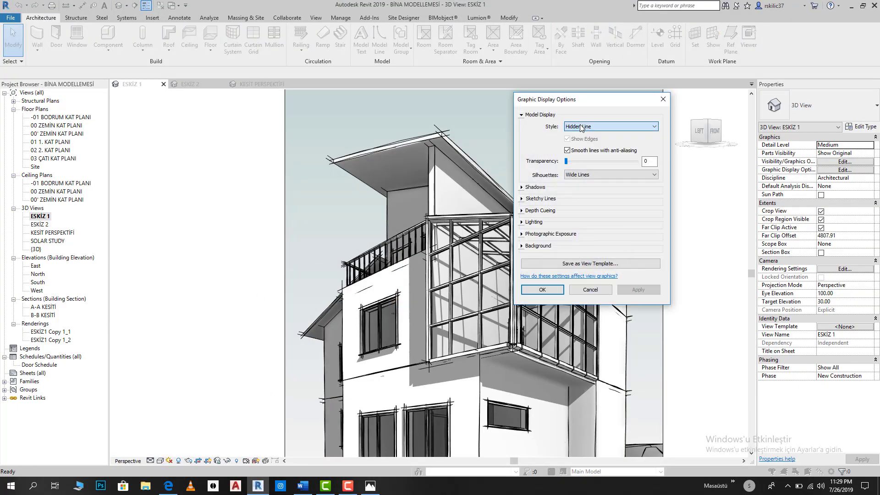
left_click(573, 174)
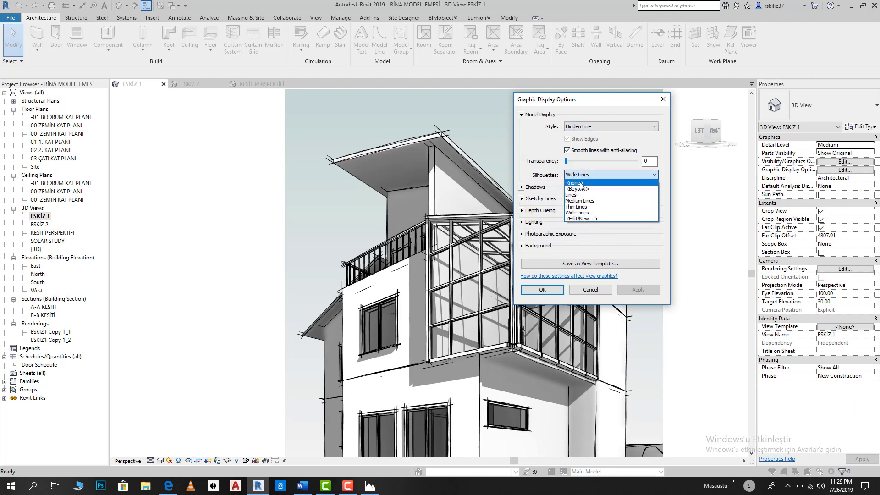
left_click(578, 184)
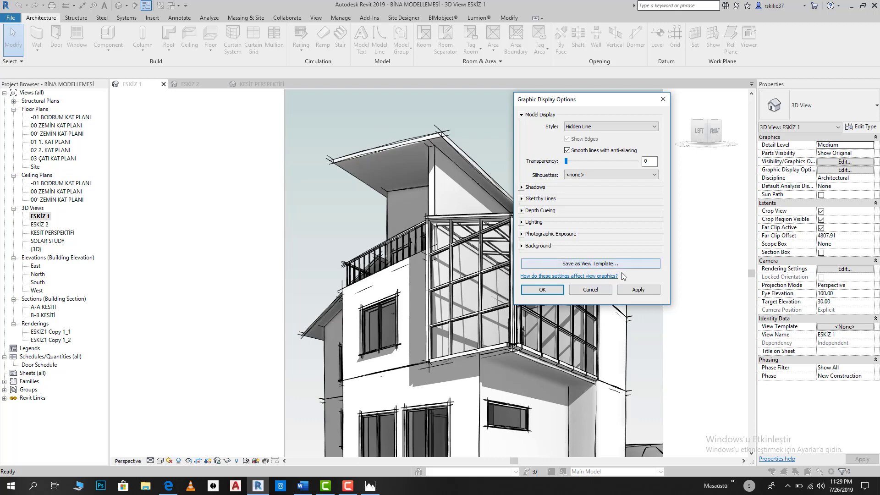
left_click(543, 290)
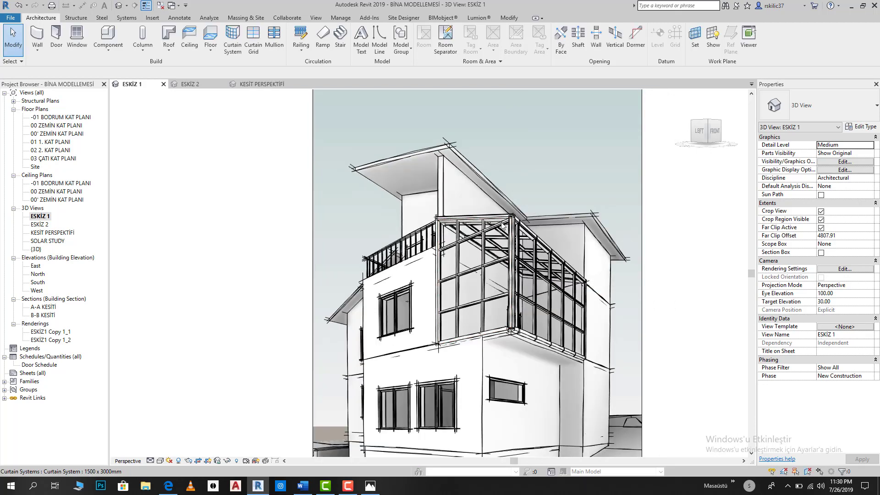
left_click(11, 18)
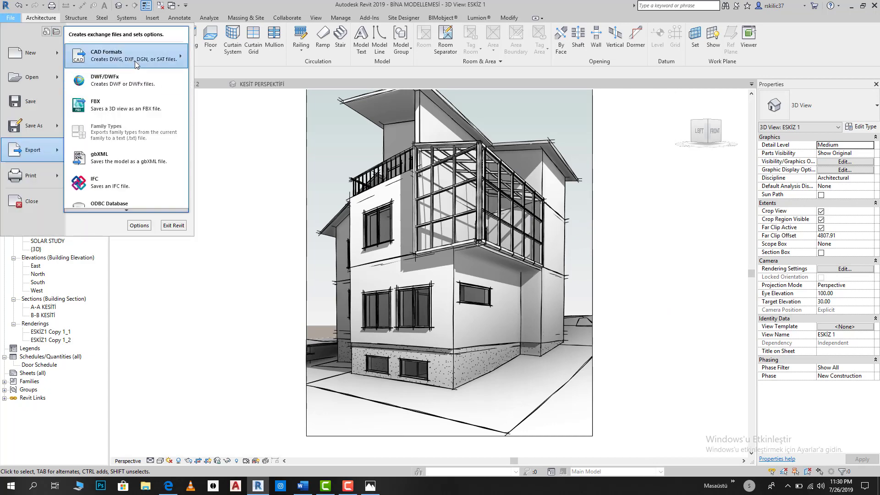
Export the silhouette-free view as a 15000-pixel JPEG named ESKİZ2 on the Desktop
left_click(498, 225)
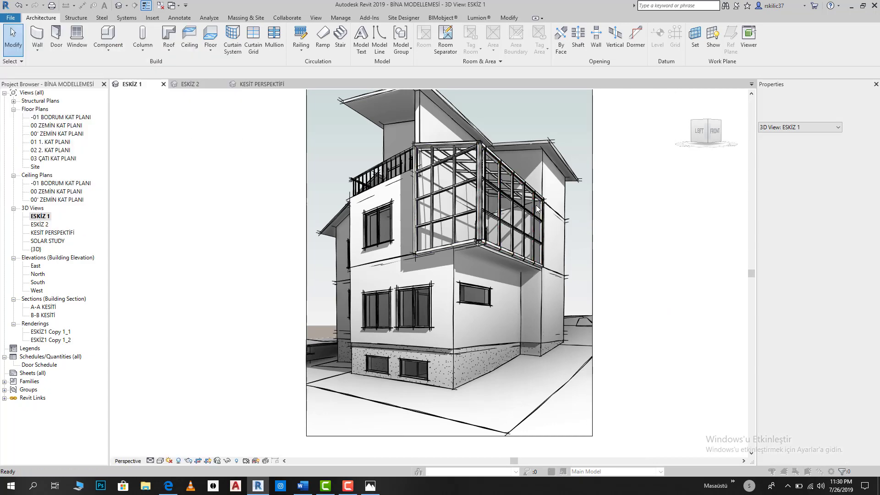
left_click(636, 113)
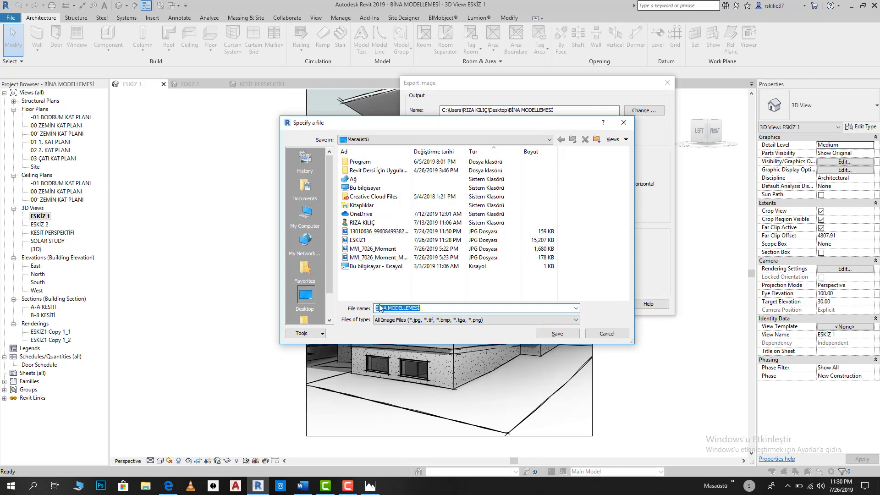
type("ESKİZ")
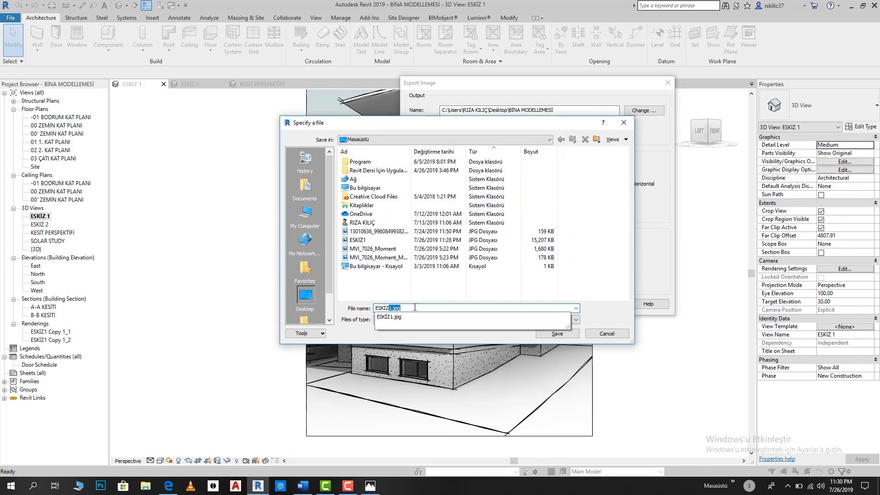
type("2")
key("Return")
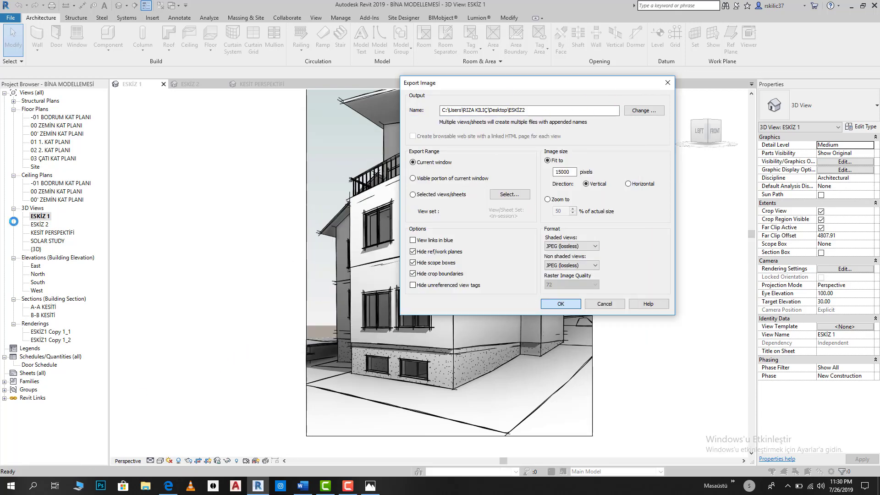
left_click(862, 5)
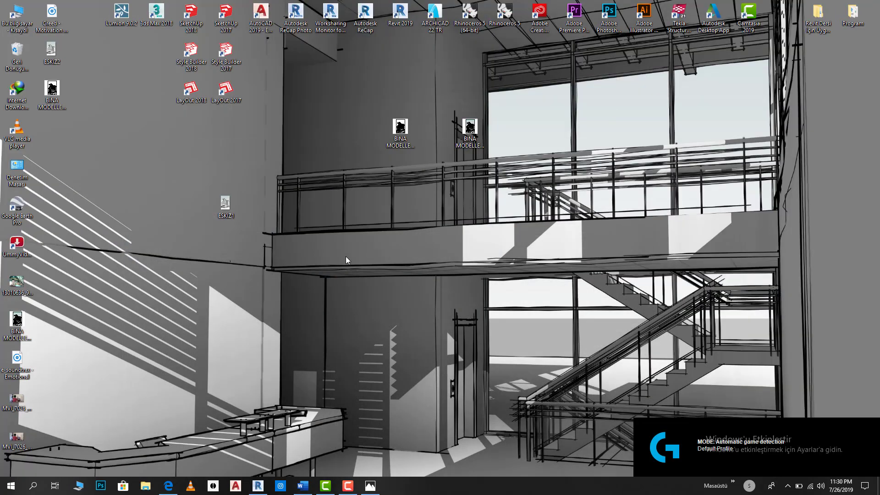
Open ESKİZ1 in Photos and snap it to the right half of the screen
left_click_drag(227, 199, 457, 198)
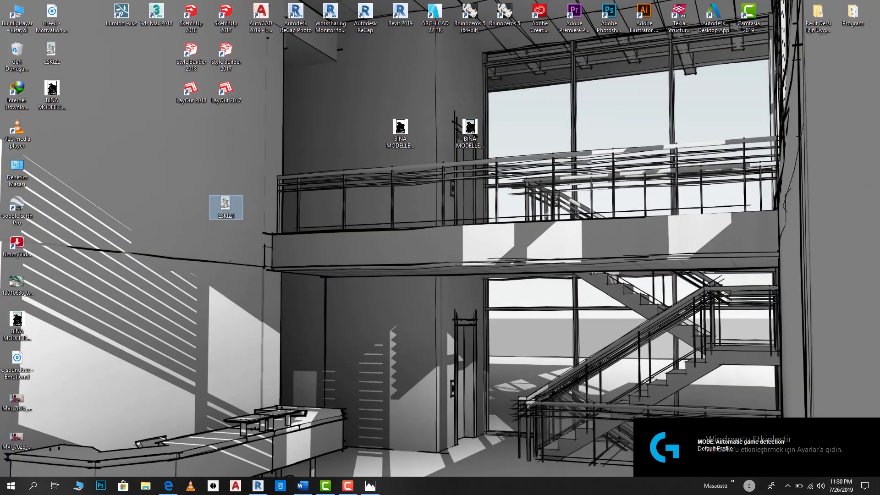
left_click_drag(756, 178, 871, 202)
double_click(871, 201)
left_click_drag(462, 4, 878, 174)
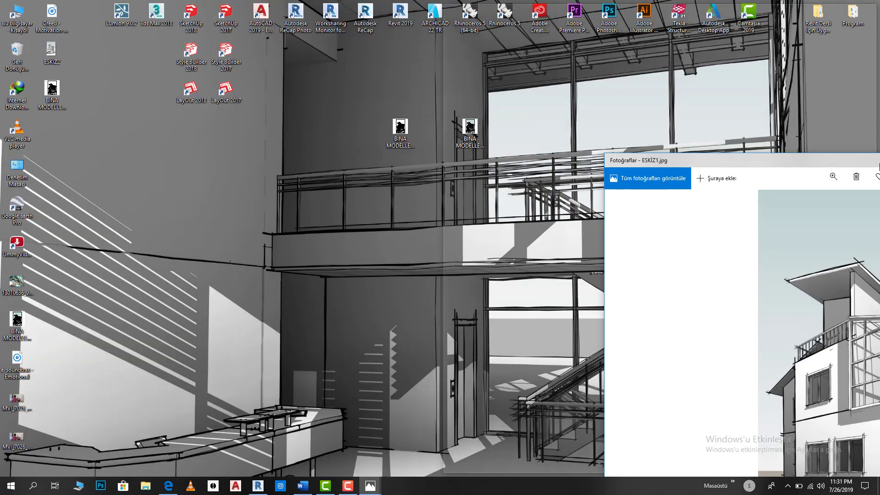
Open ESKİZ2 snapped to the left half for comparison, then maximize it
left_click(313, 6)
double_click(51, 51)
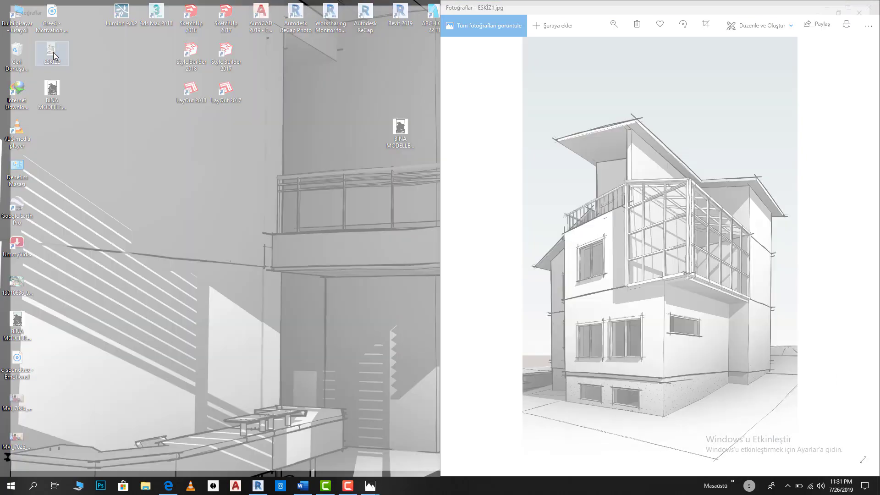
left_click_drag(138, 4, 2, 69)
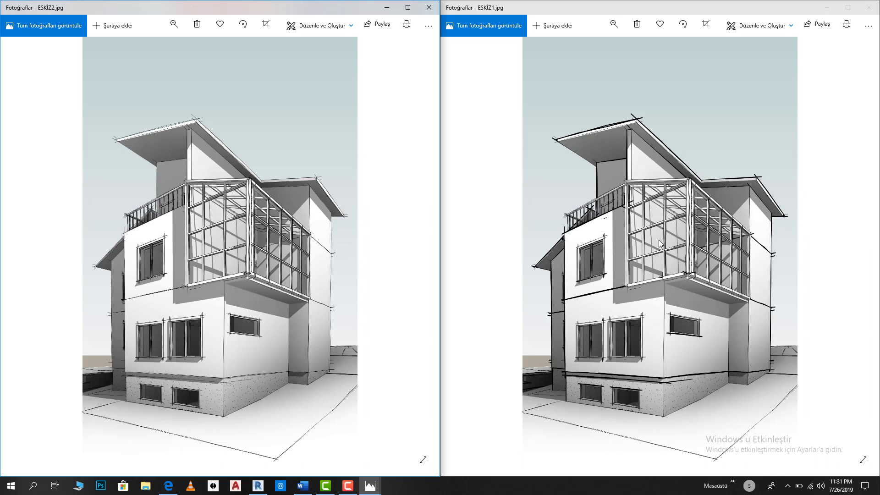
key("super+Up")
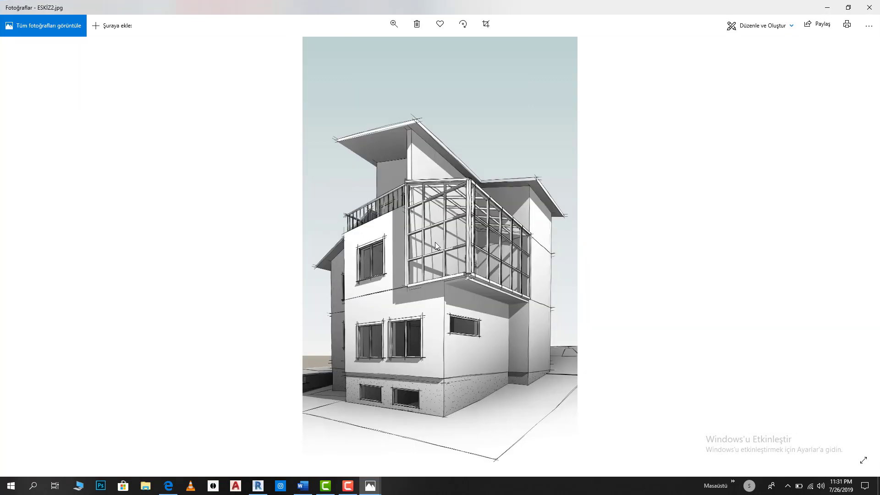